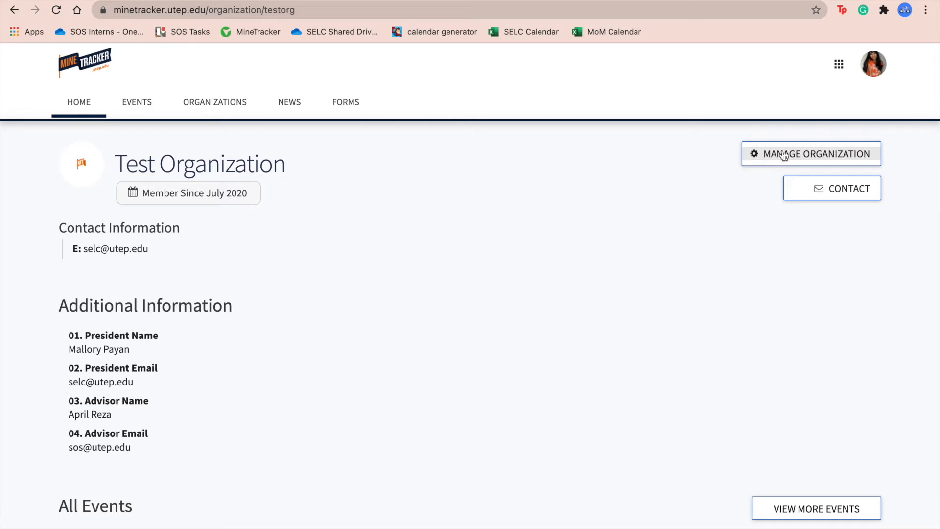
Step: Open the management area of Test Organization and start creating a new election
left_click(784, 155)
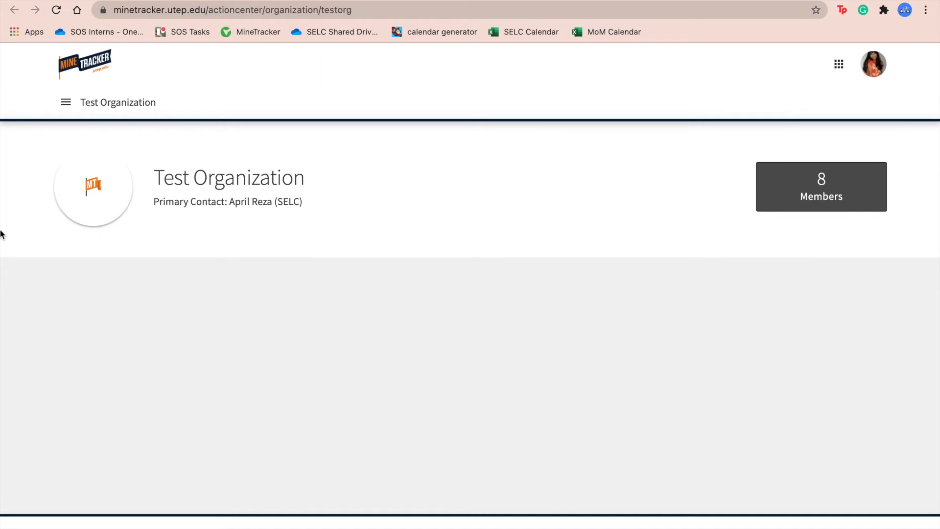
left_click(67, 106)
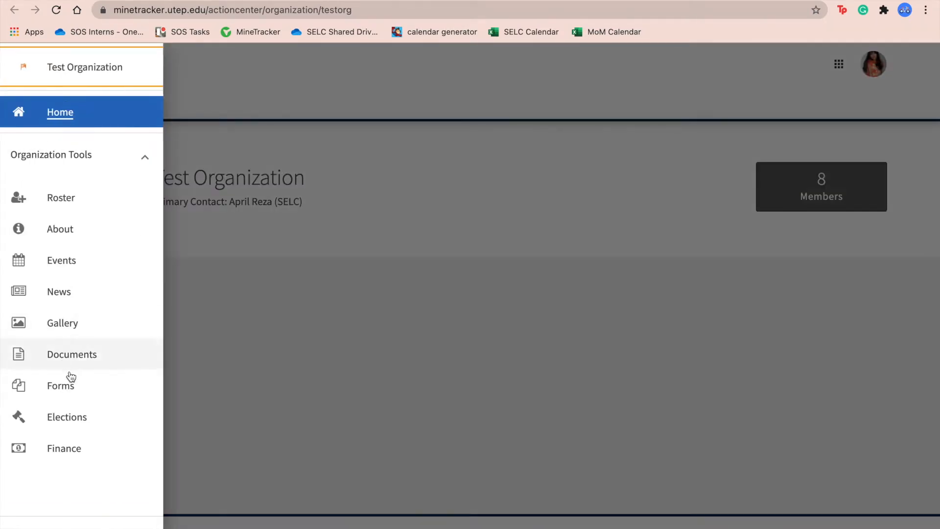
left_click(80, 419)
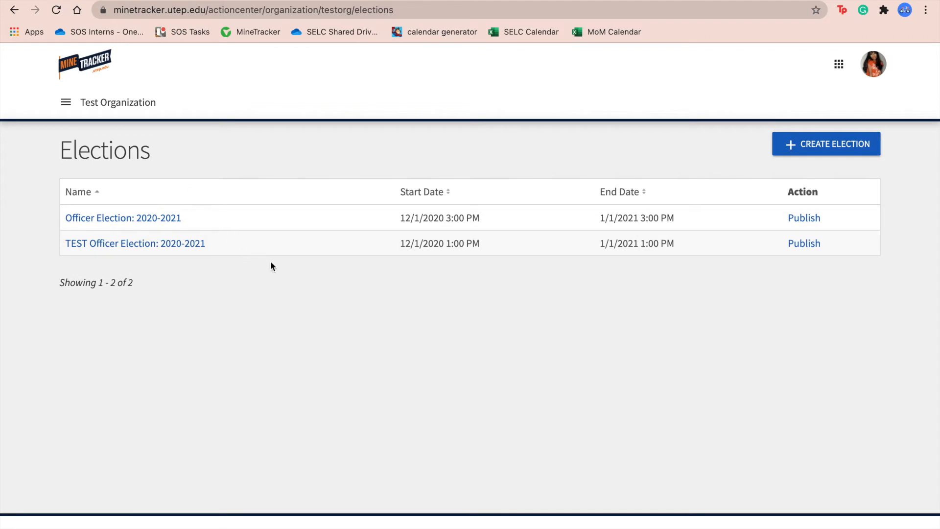
left_click(804, 152)
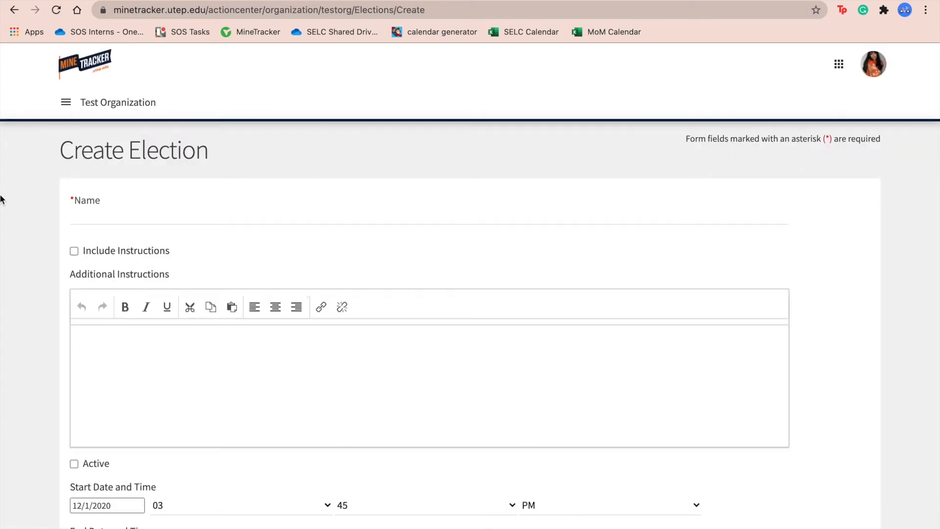
Step: Name the election "Election: 2021-2022", allow only users listed on the organization's roster to vote, and save it
left_click(97, 216)
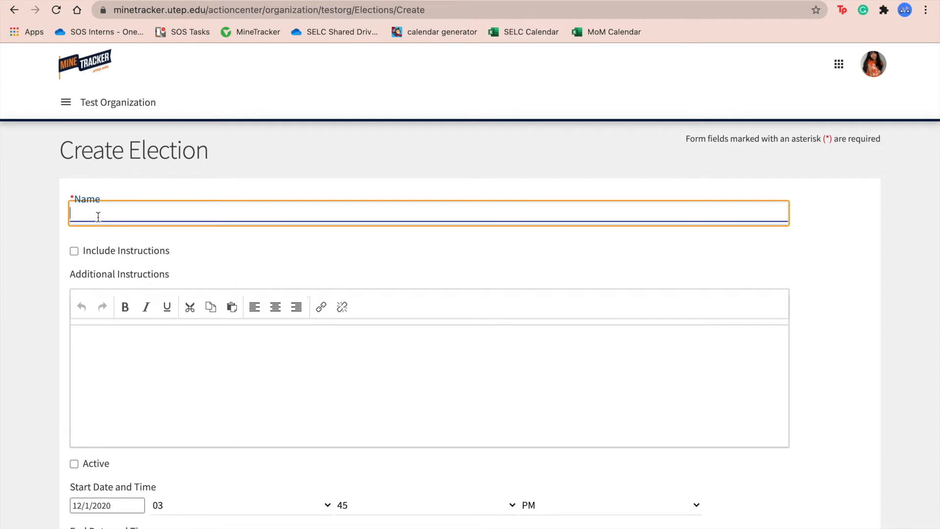
type("Election: 2021-2022")
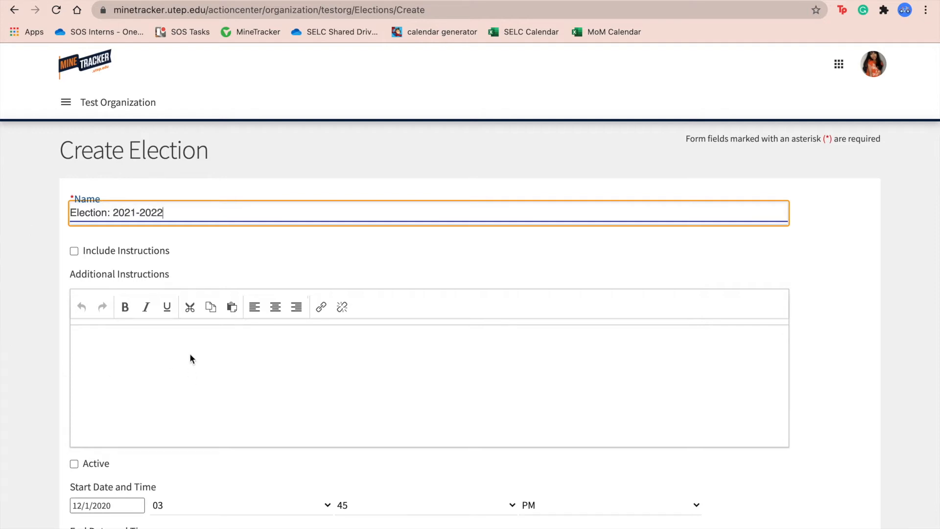
scroll(106, 375, "down", 2)
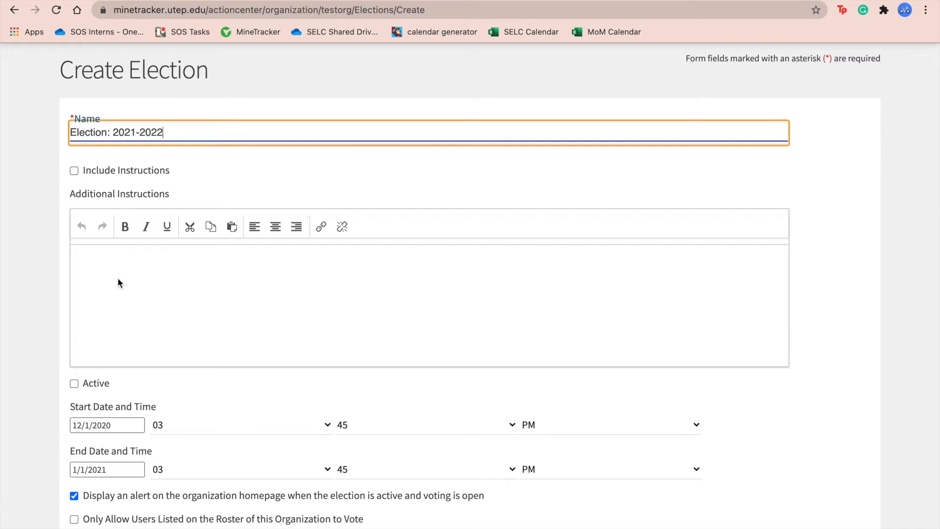
scroll(117, 283, "down", 3)
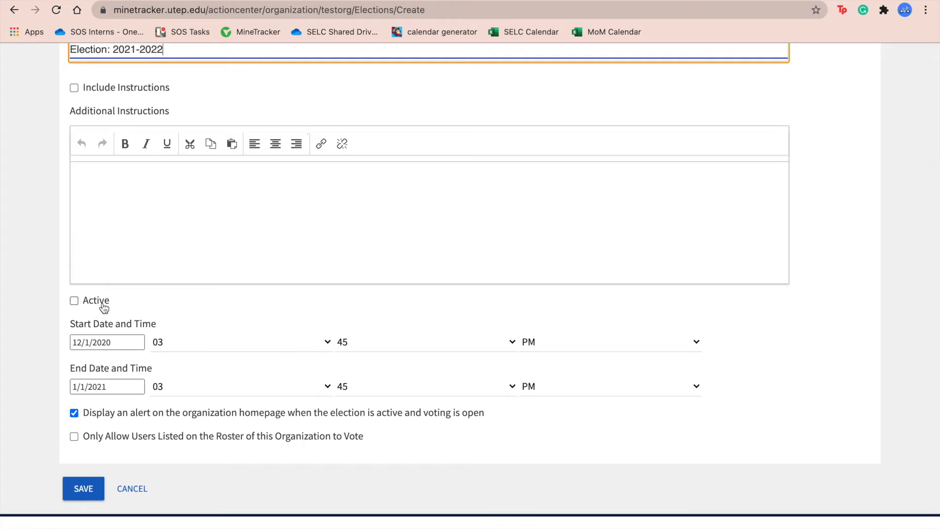
scroll(207, 265, "up", 1)
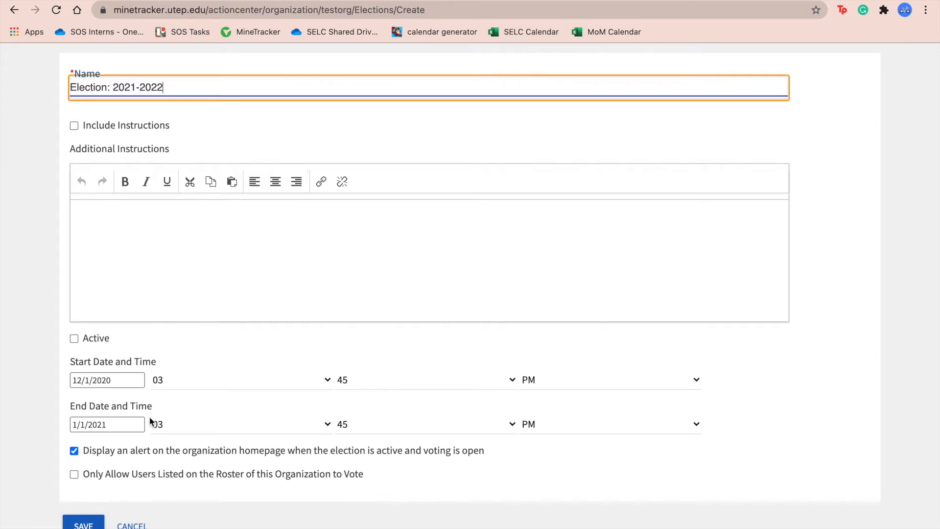
scroll(112, 472, "down", 1)
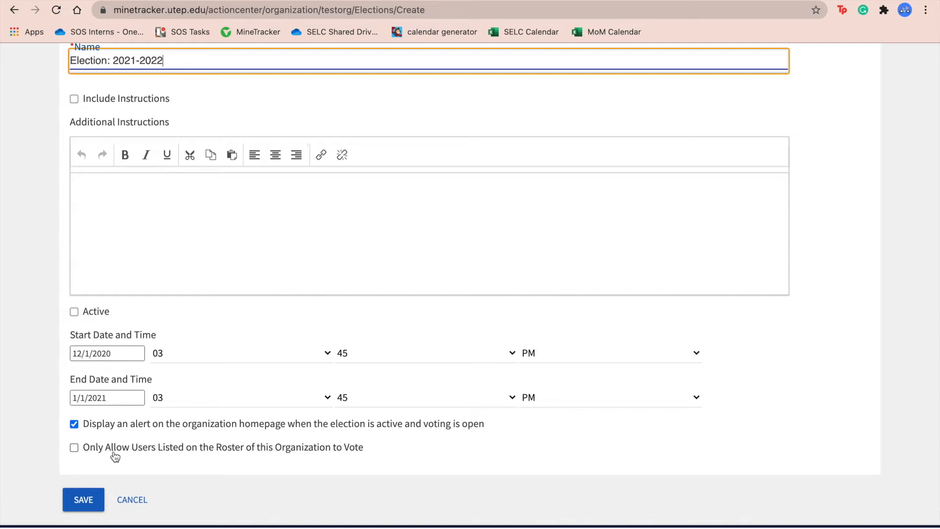
left_click(75, 447)
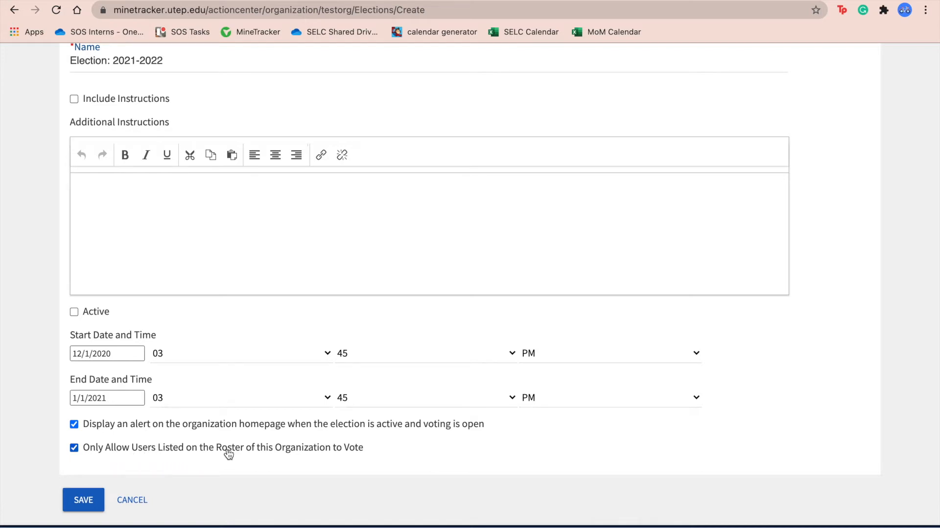
left_click(83, 503)
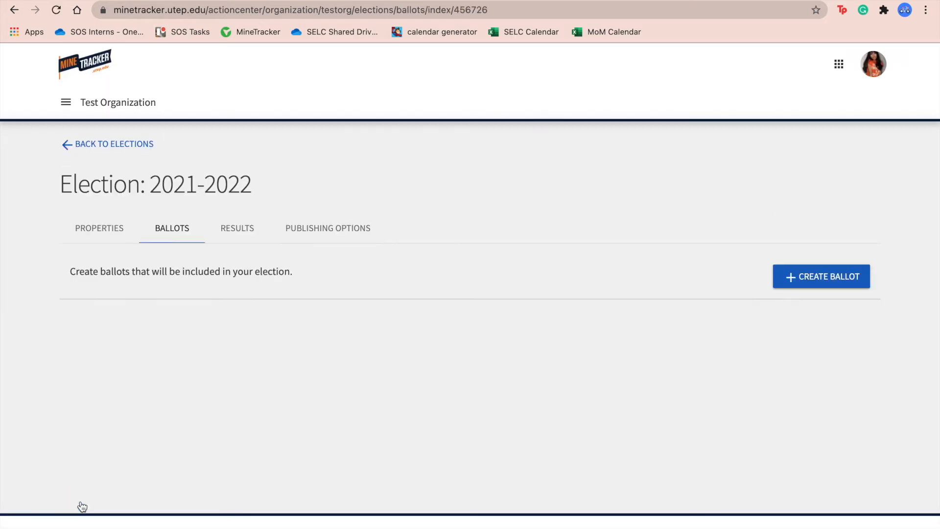
Step: Create a ballot named "Election: 2021-2022" with General Access left enabled and save it
left_click(844, 286)
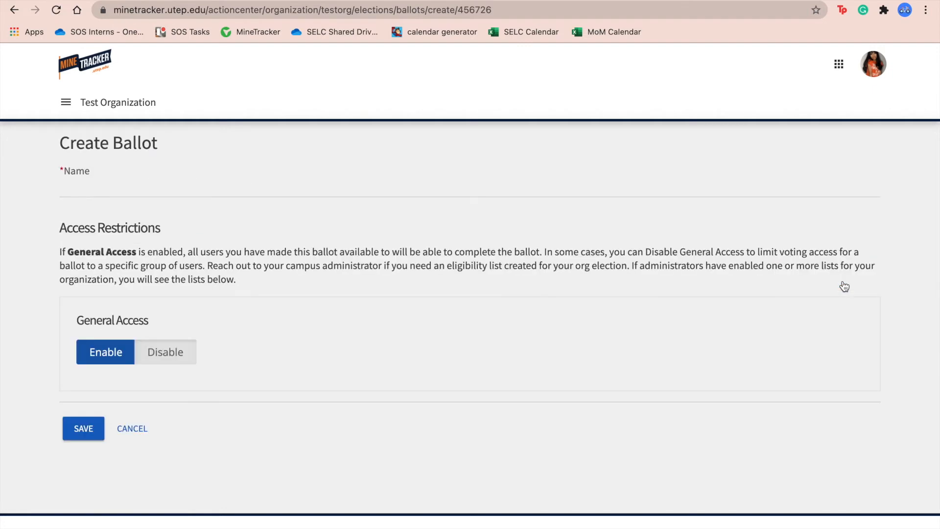
left_click(75, 187)
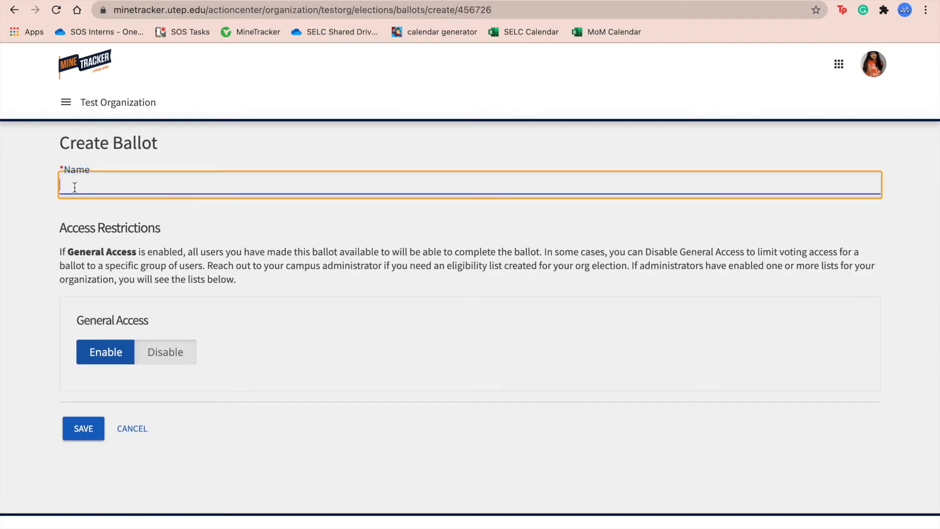
type("Election: 2021-2022")
left_click(84, 436)
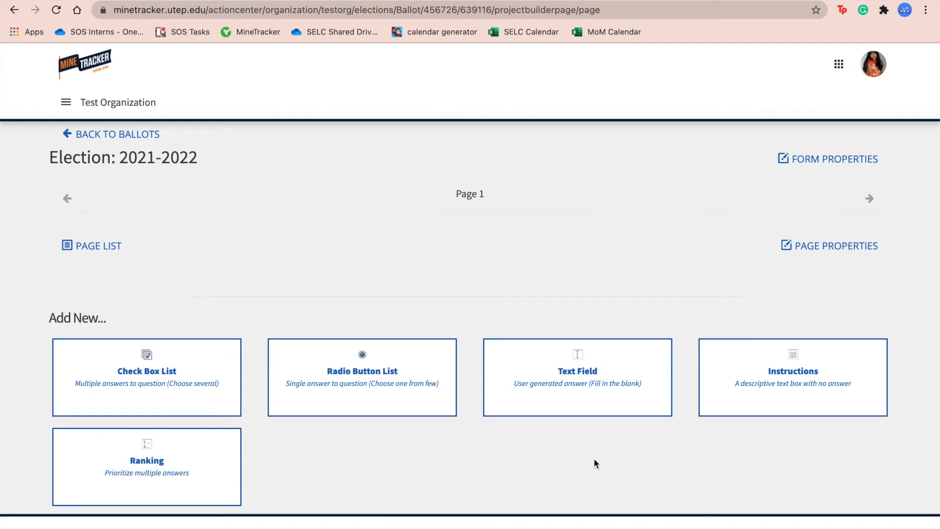
Step: Add a single-answer radio button question "President" to the ballot, listing the three candidates' first names as answers
left_click(307, 401)
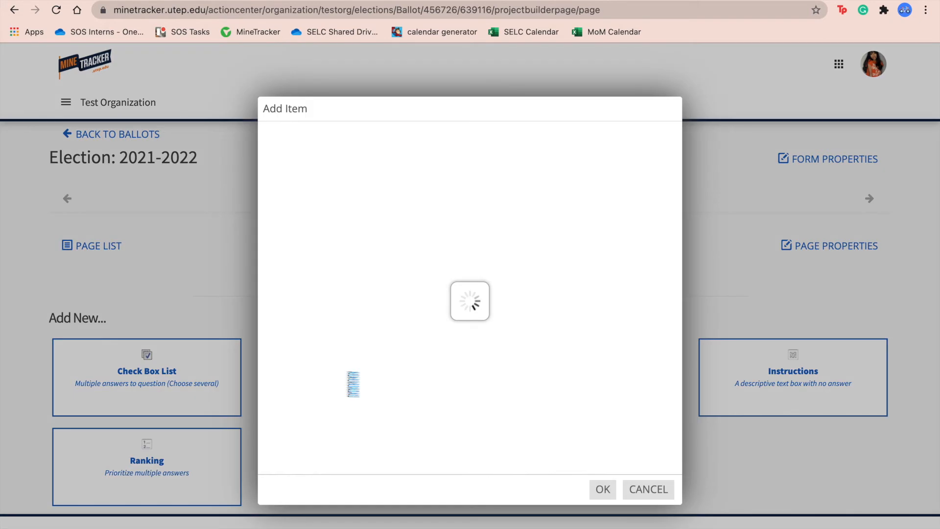
left_click(299, 199)
type("Pre")
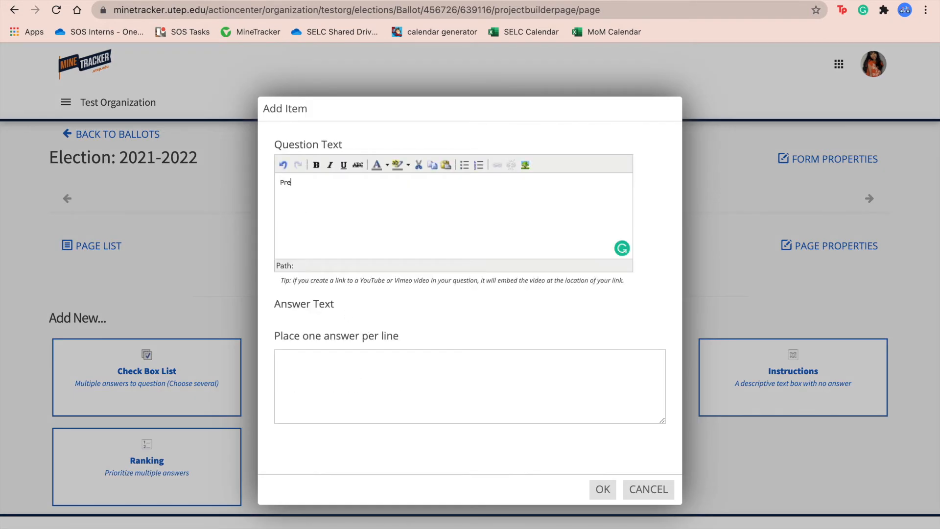
type("sident")
left_click(326, 373)
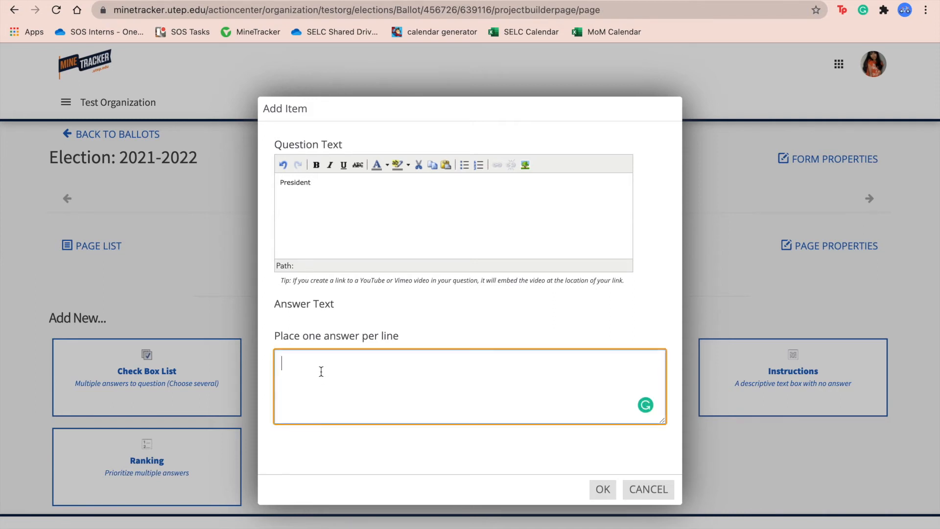
type("Pete")
key("Return")
type("Mallory")
key("Return")
type("Travares")
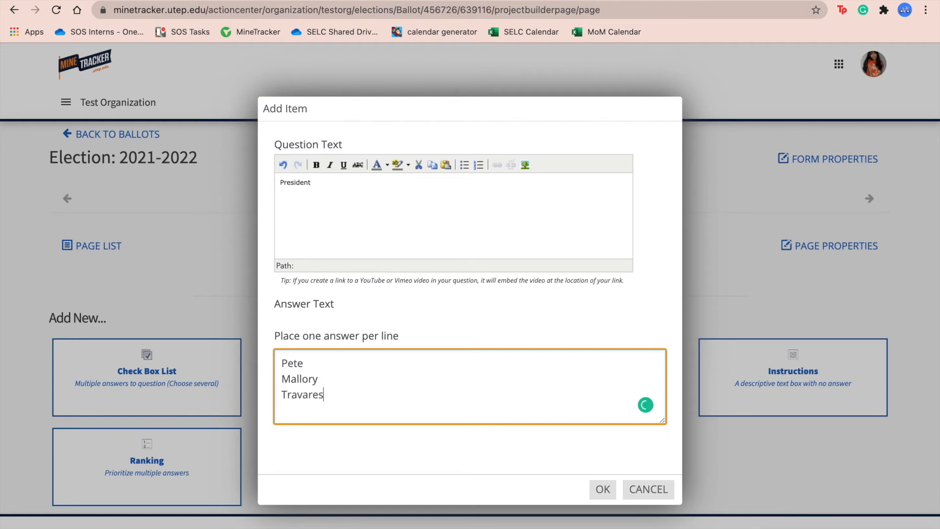
left_click(607, 492)
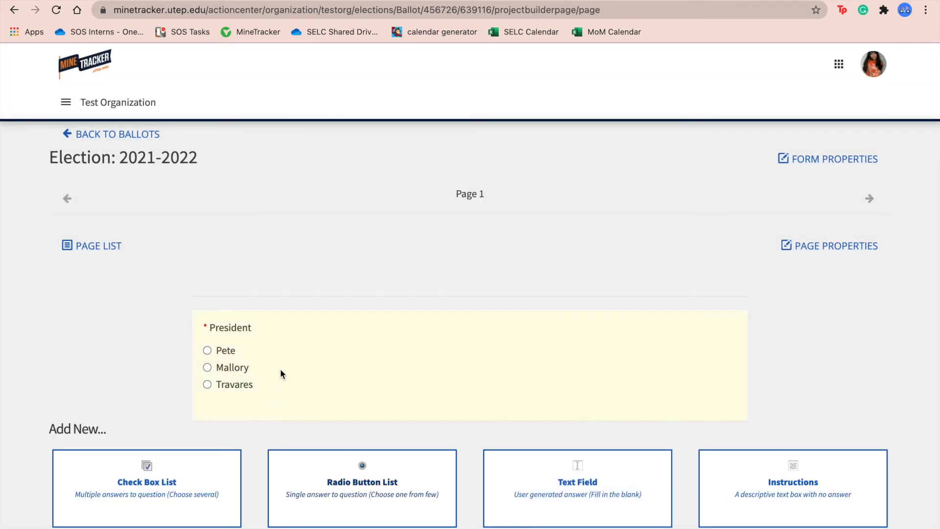
Step: Add a second radio button question "Vice President" with the same three candidates' first names as answers
scroll(280, 371, "down", 3)
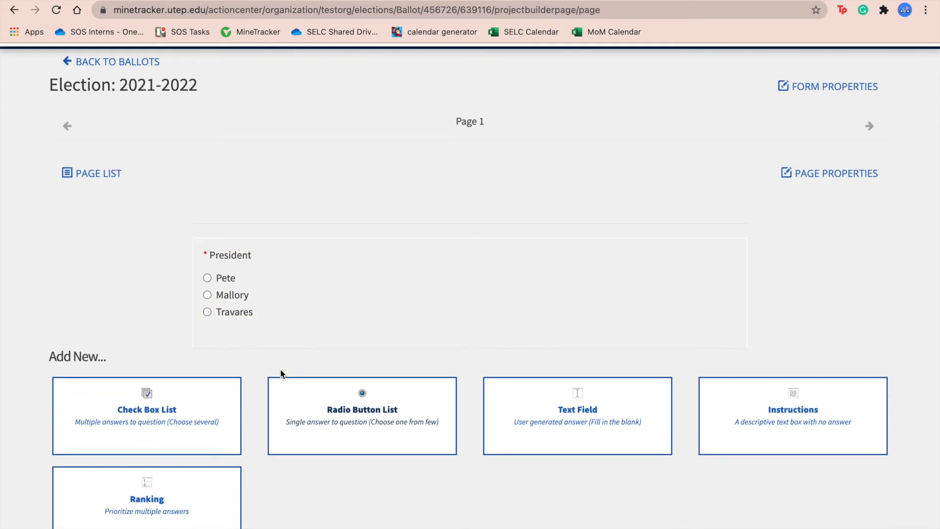
left_click(289, 387)
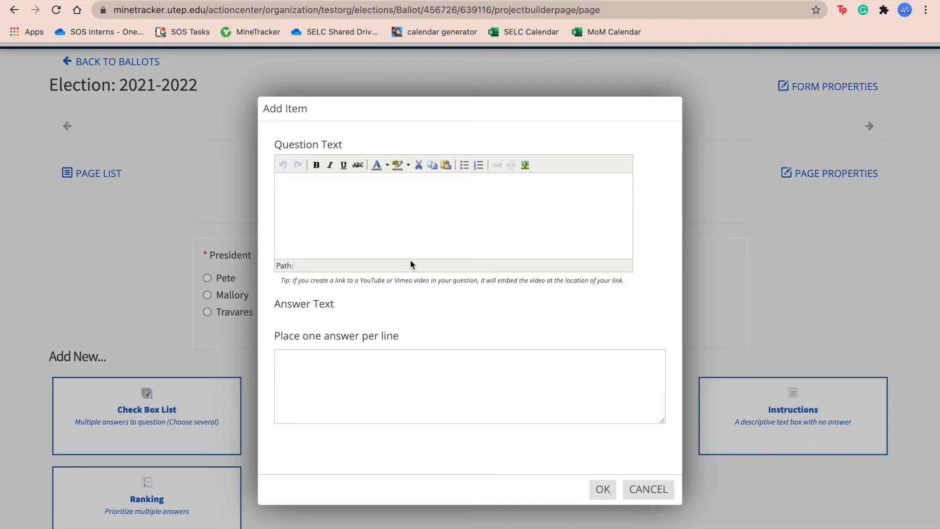
left_click(348, 218)
type("Vice President")
left_click(333, 406)
type("Pete")
key("Return")
type("Mallort")
key("BackSpace")
key("BackSpace")
type("y ")
type("Travares")
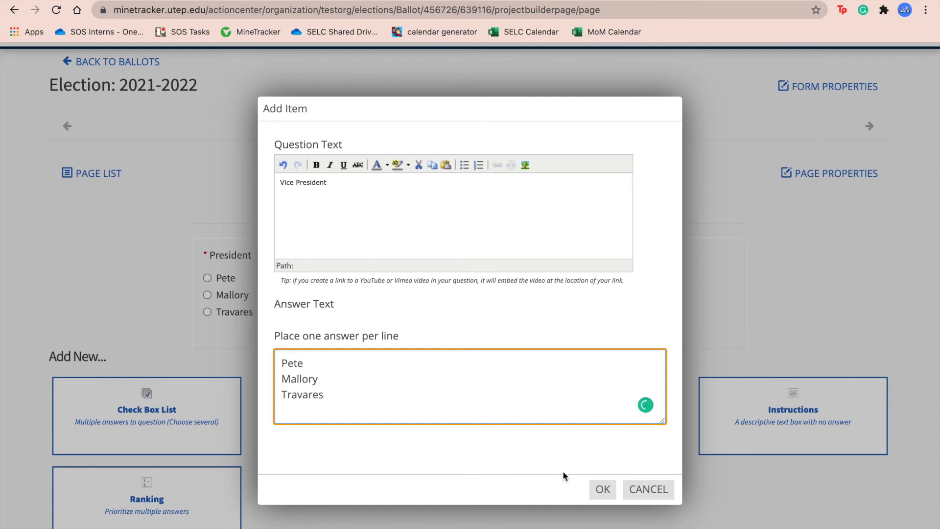
left_click(603, 489)
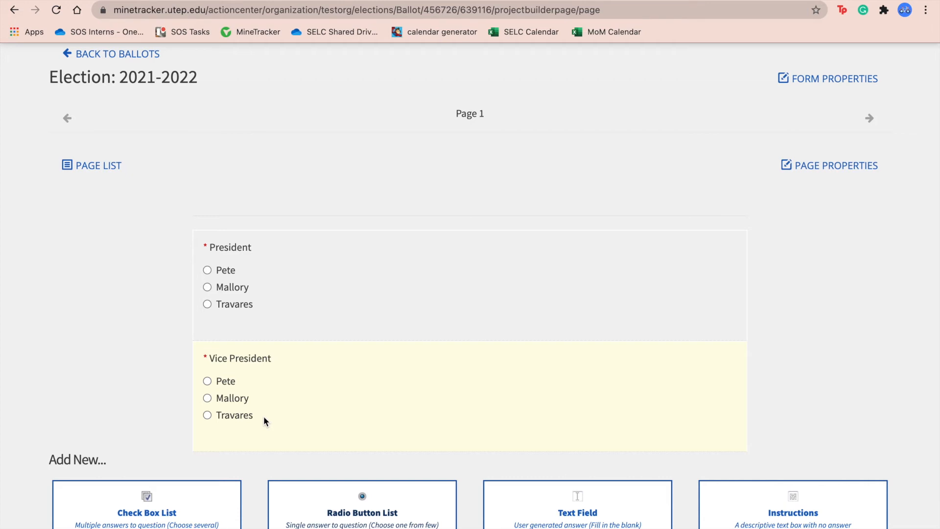
Step: Add a second page to the ballot from its page list
scroll(343, 196, "up", 2)
left_click(110, 249)
left_click(81, 228)
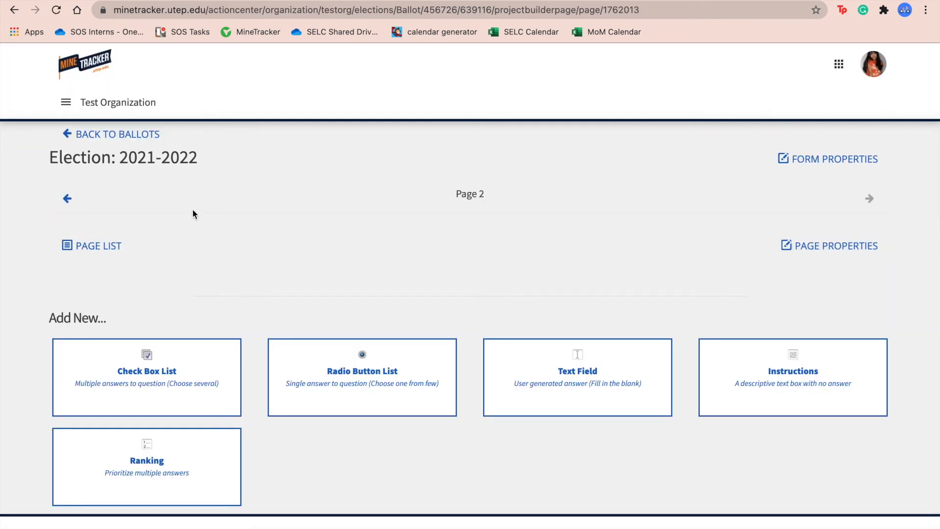
Step: Review the questions on page 1, reopen the ballot from the ballot list, and delete its empty page 2
left_click(73, 198)
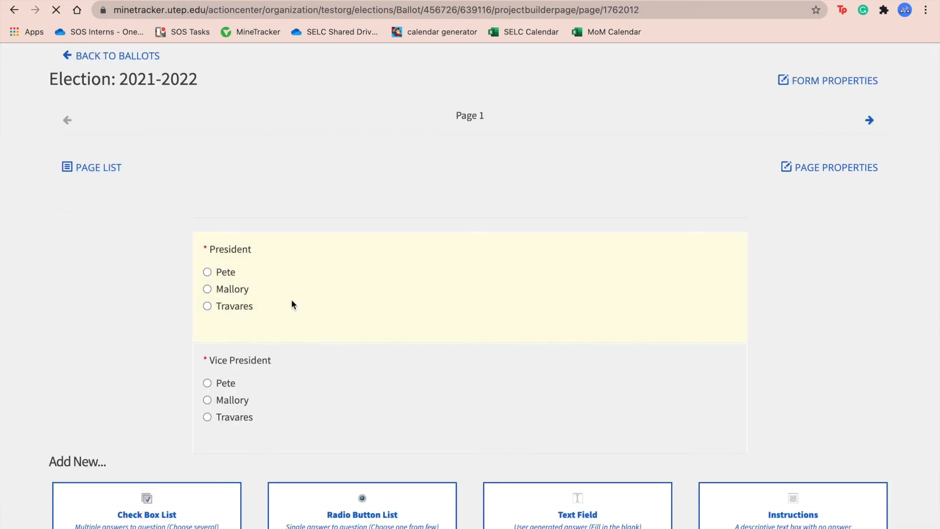
scroll(307, 492, "down", 1)
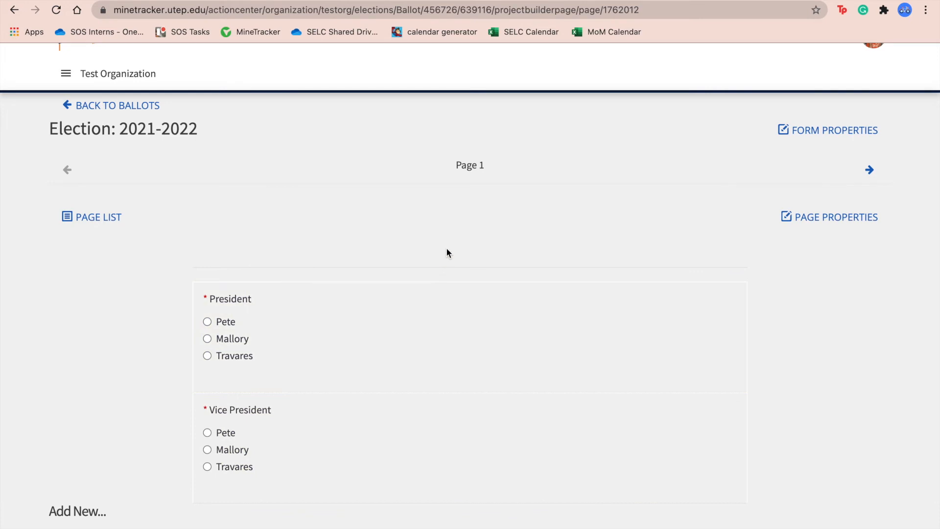
scroll(425, 392, "down", 5)
scroll(285, 298, "up", 6)
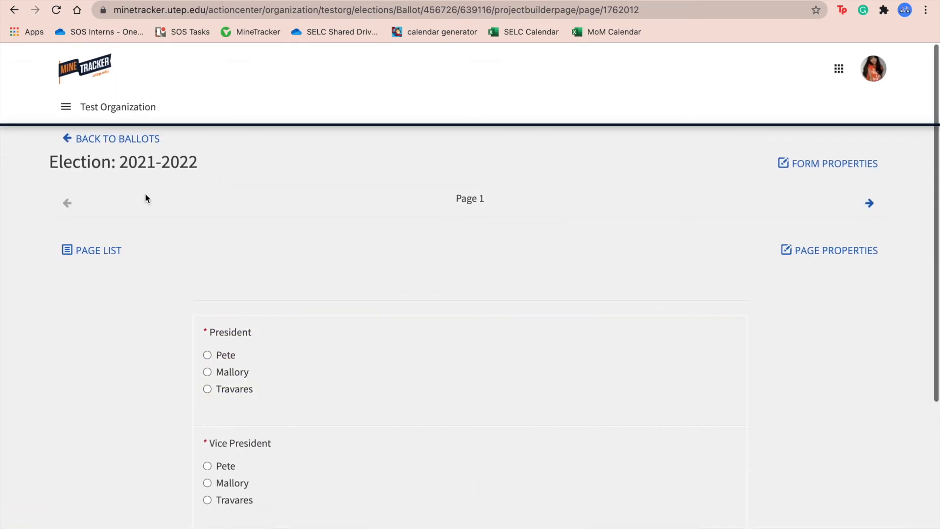
left_click(131, 140)
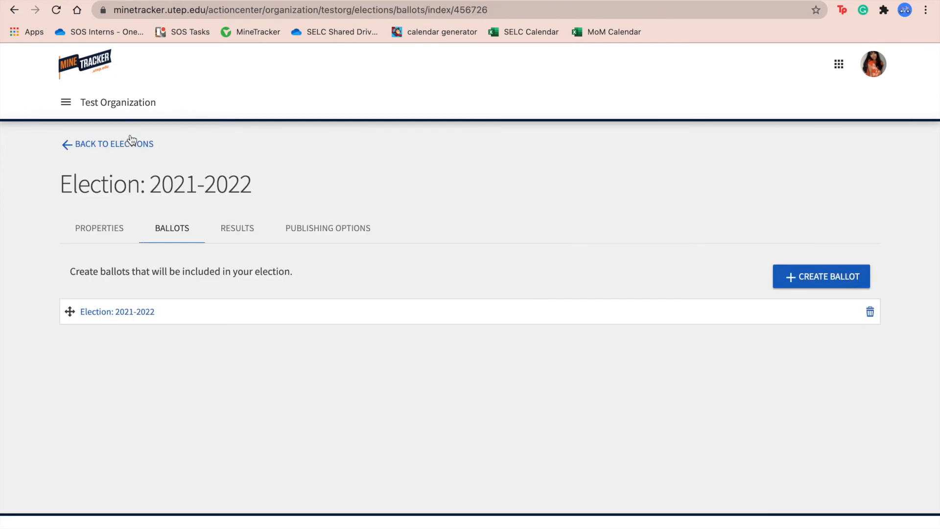
left_click(130, 315)
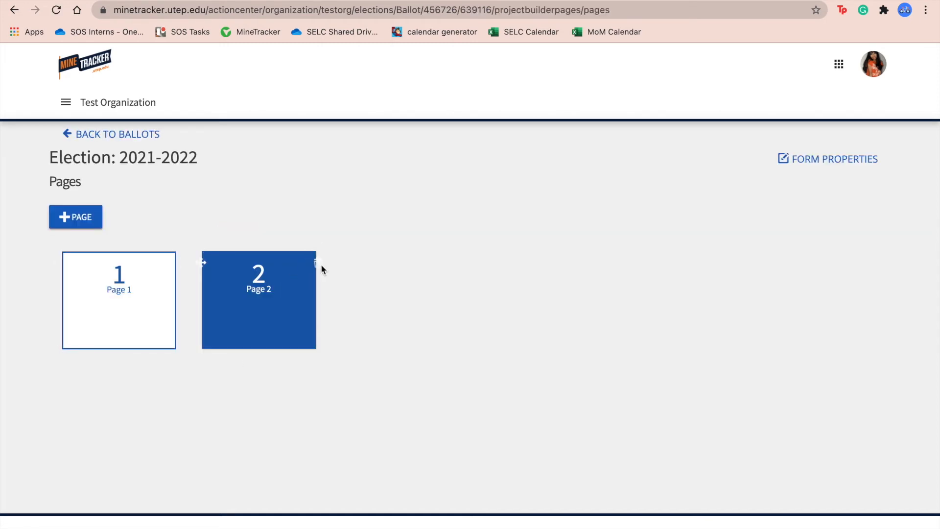
left_click(318, 265)
left_click(496, 338)
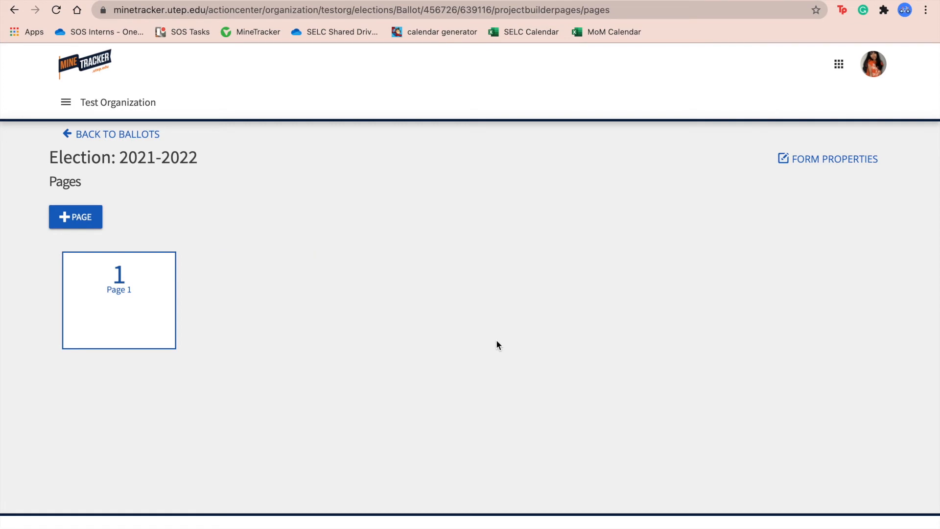
Step: Open page 1 of the ballot and set the page name to "Ballot" in its properties
left_click(117, 297)
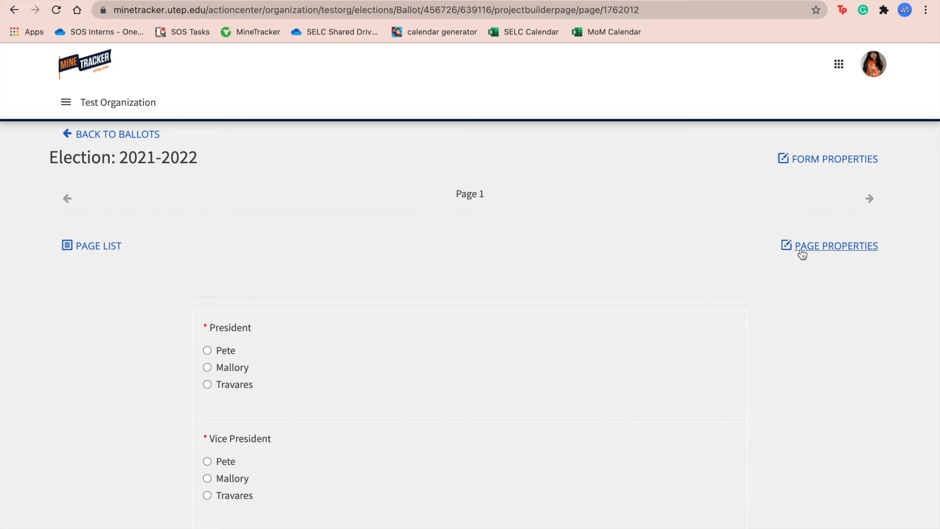
left_click(802, 251)
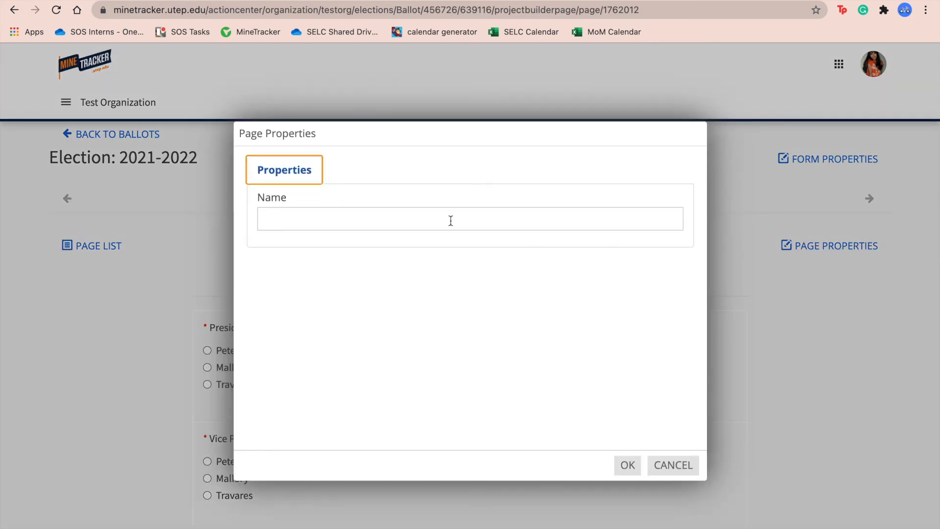
left_click(273, 216)
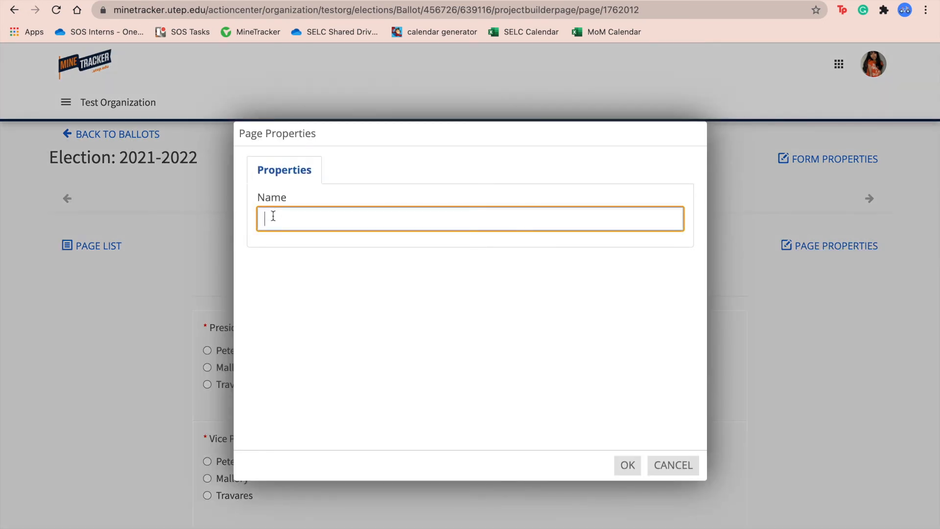
type("Ballot")
left_click(626, 469)
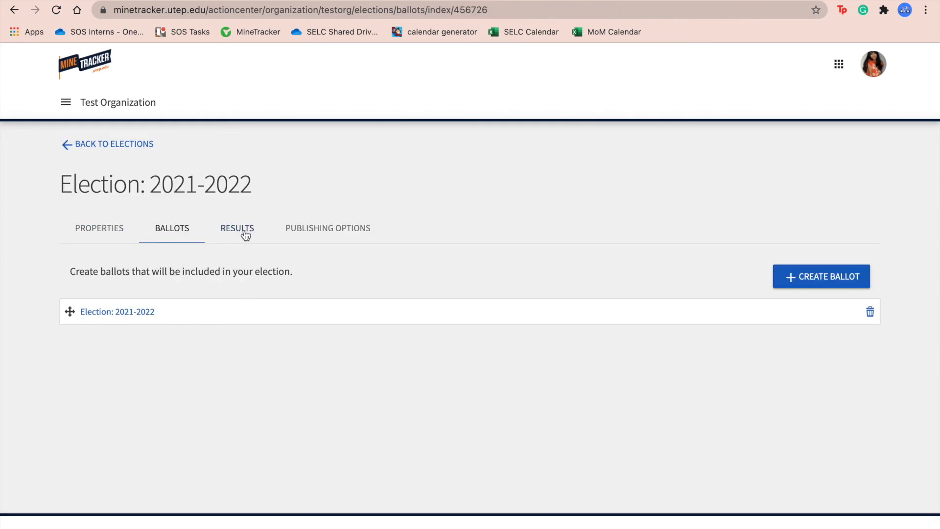
Step: Open the election's results and expand the ballot to review the President and Vice President vote tallies
left_click(245, 234)
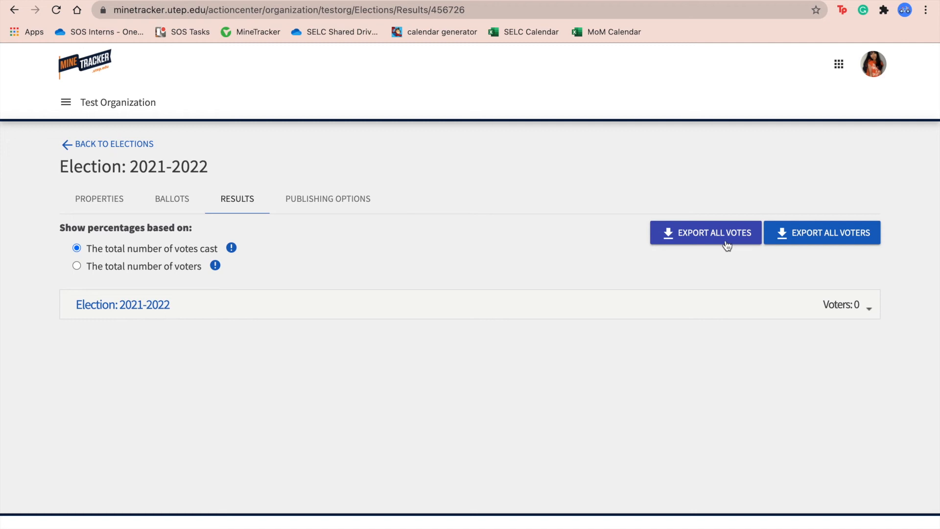
left_click(869, 308)
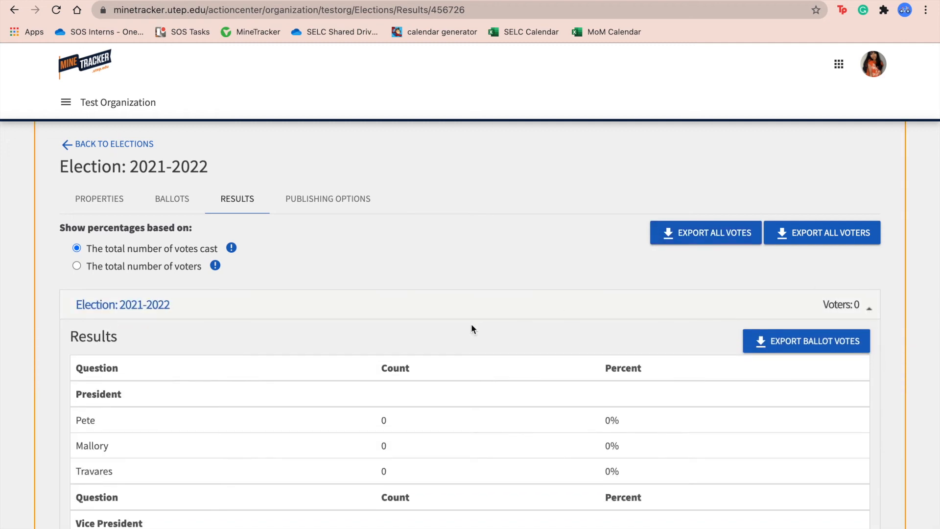
scroll(369, 469, "down", 3)
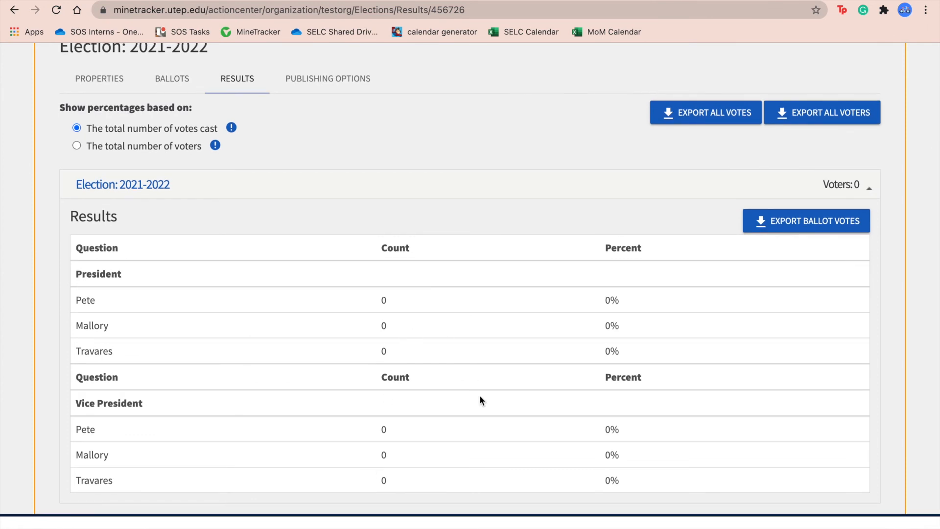
scroll(480, 394, "up", 2)
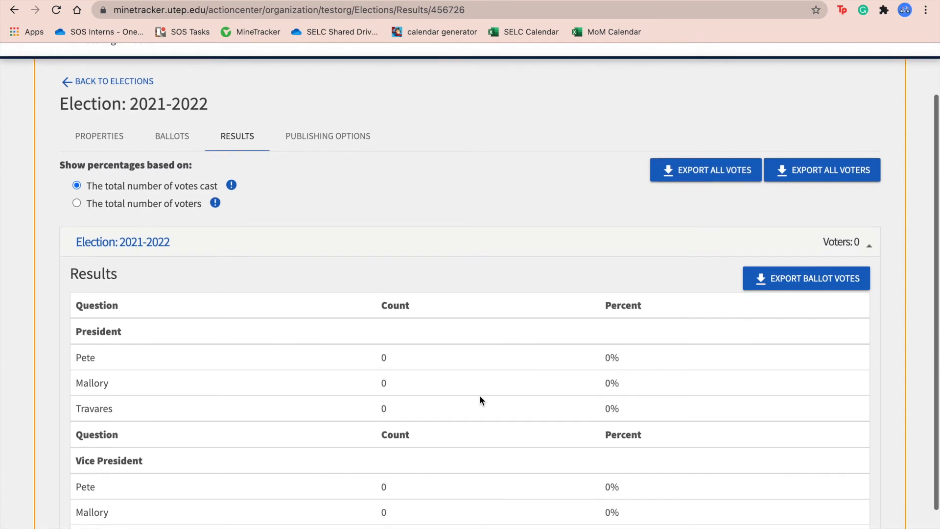
Step: Open the election's publishing options and copy the full election link
left_click(317, 142)
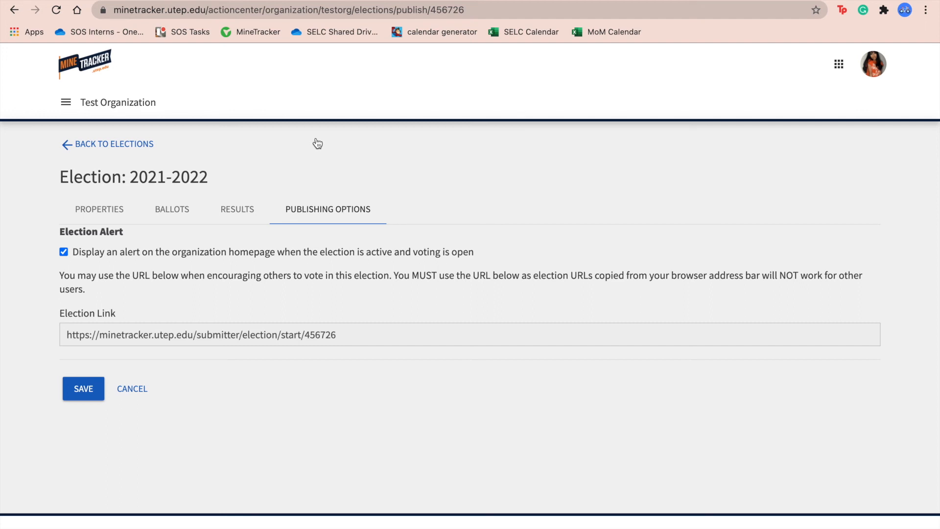
left_click_drag(348, 338, 49, 338)
key("ctrl+c")
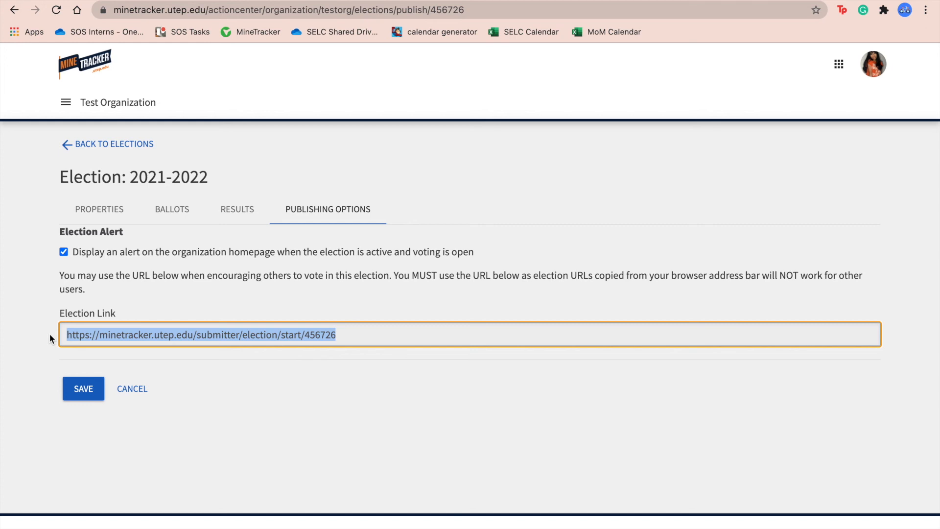
left_click(49, 333)
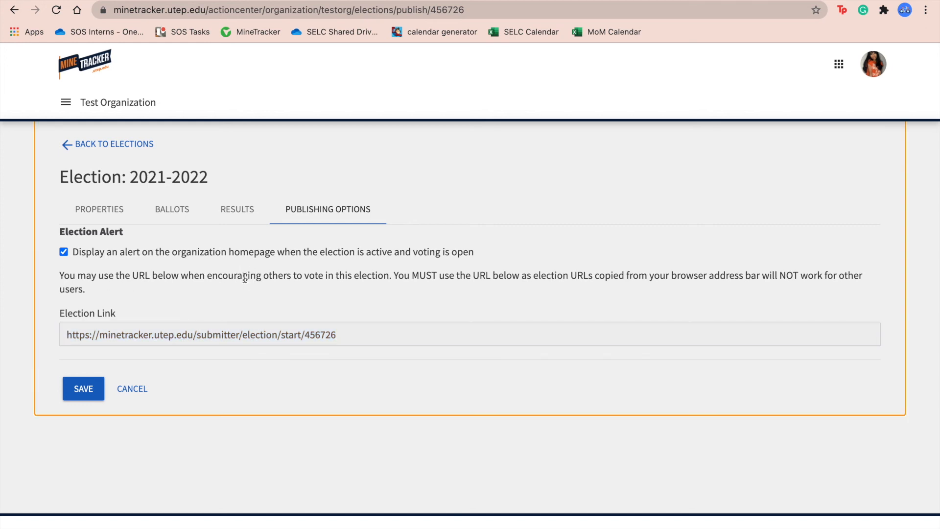
Step: Set the election status to Active in its properties and save the publishing options with the homepage alert enabled
left_click(113, 218)
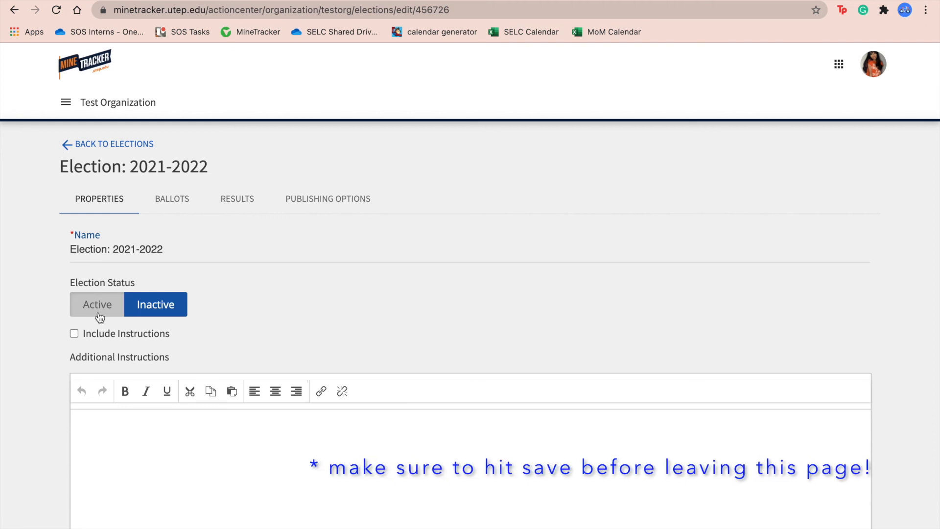
left_click(99, 312)
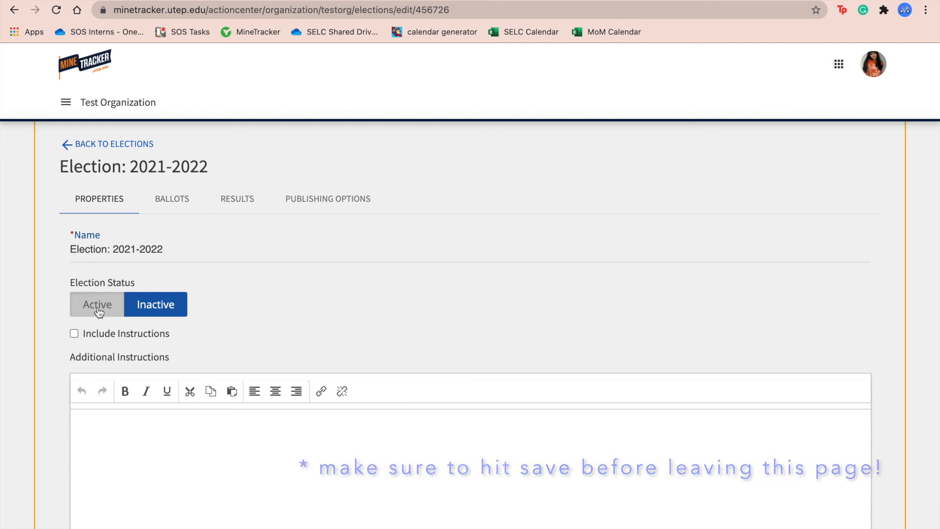
left_click(330, 199)
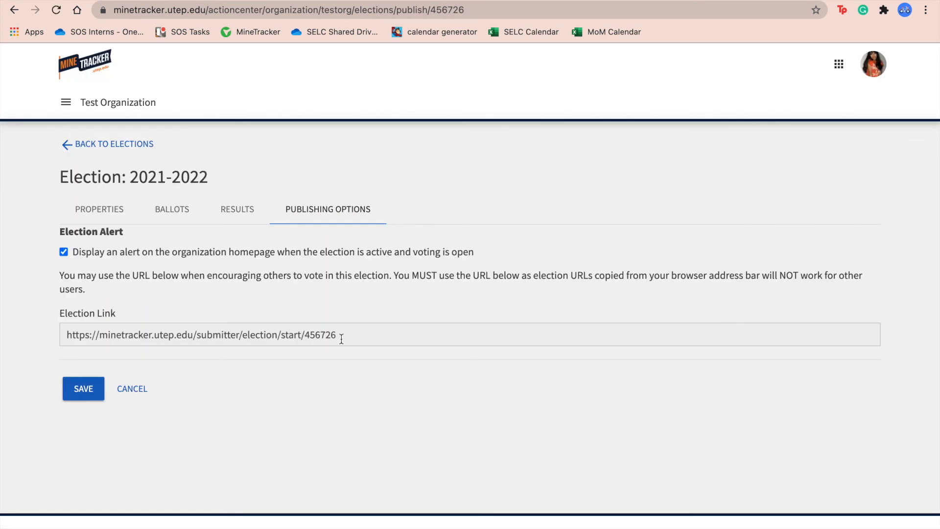
left_click(83, 392)
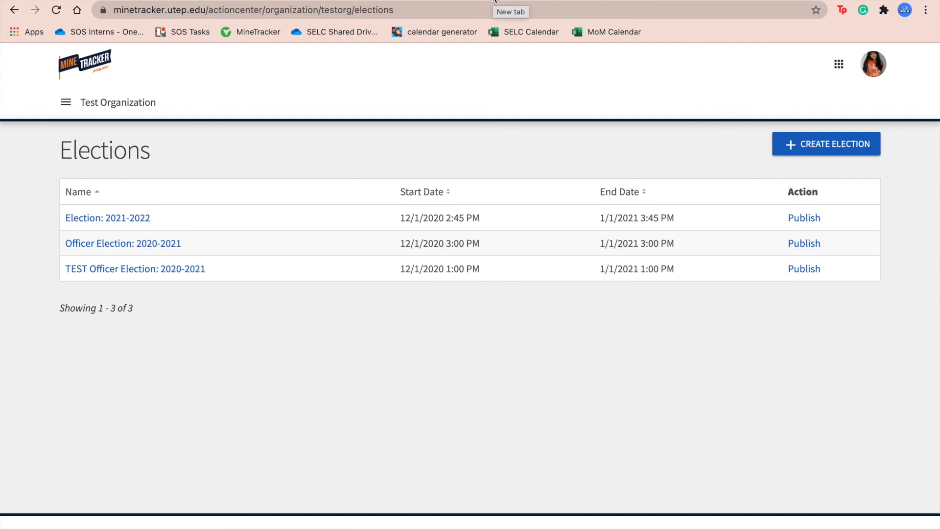
Step: Open the copied election link in a new browser tab
left_click(493, 1)
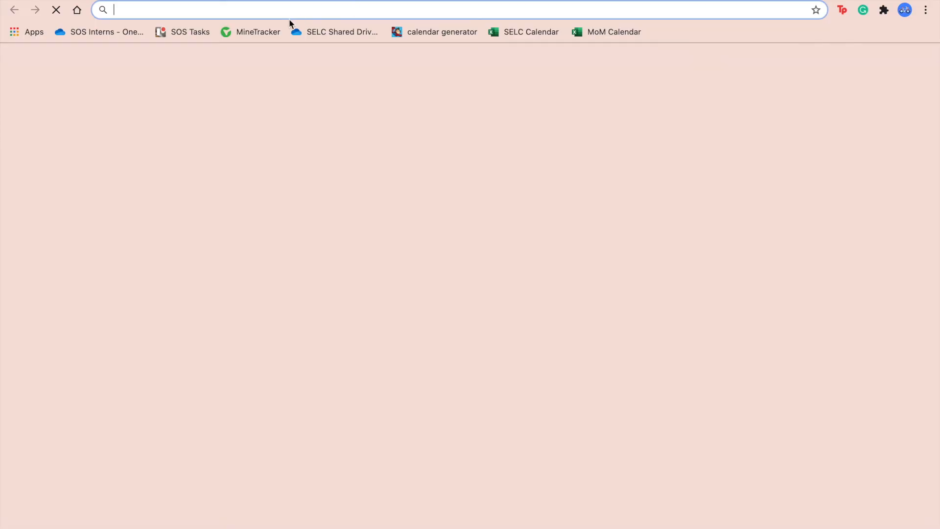
key("ctrl+v")
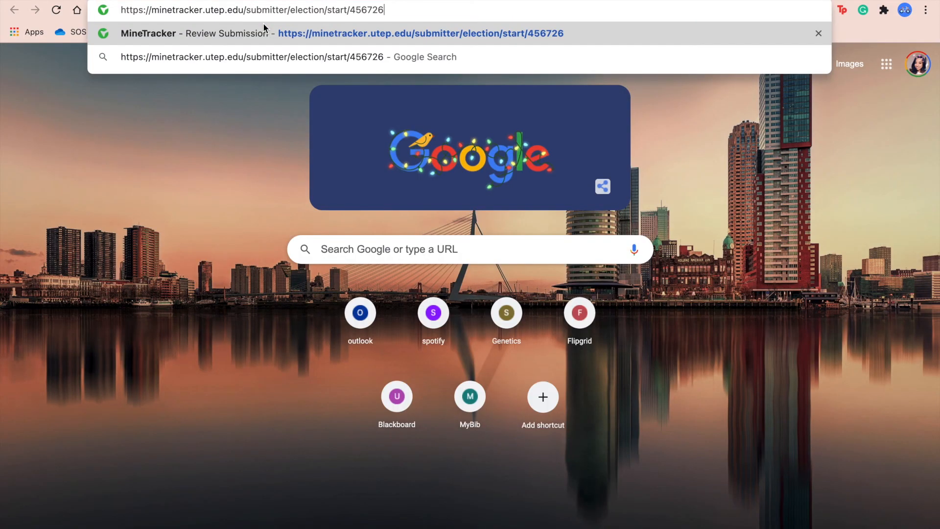
key("Return")
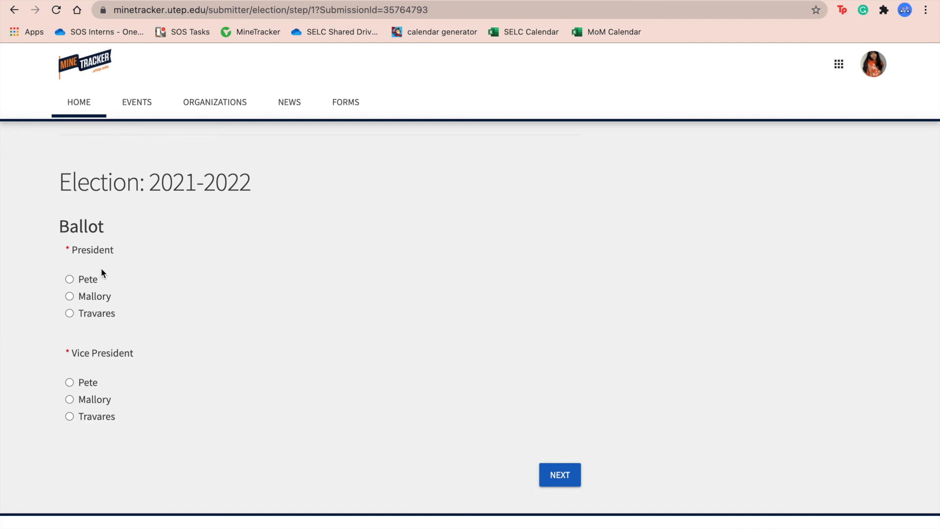
Step: Choose the first candidate for both President and Vice President on the ballot and submit the vote
left_click(71, 280)
left_click(70, 383)
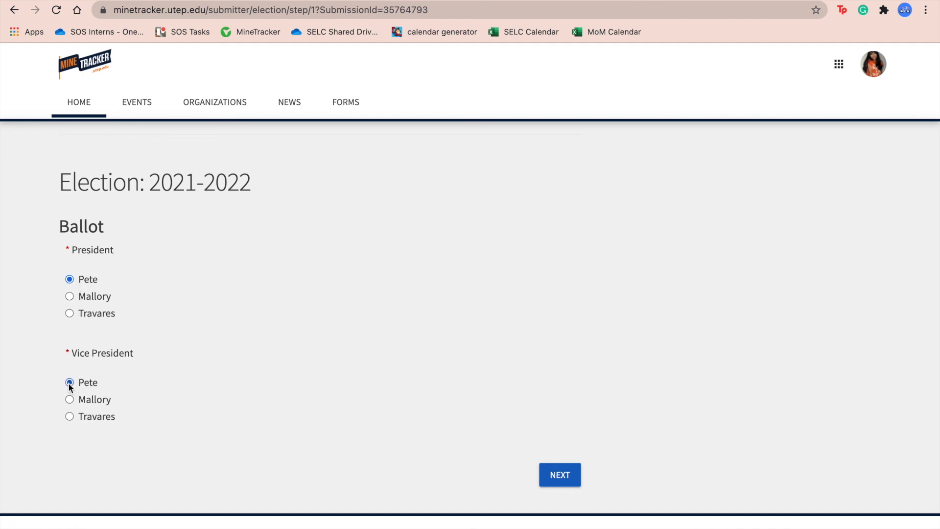
left_click(567, 477)
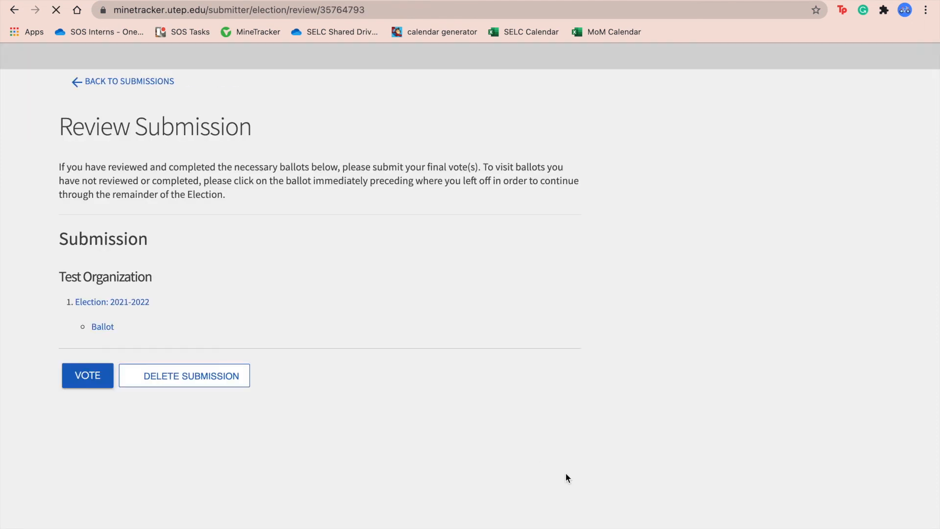
left_click(91, 455)
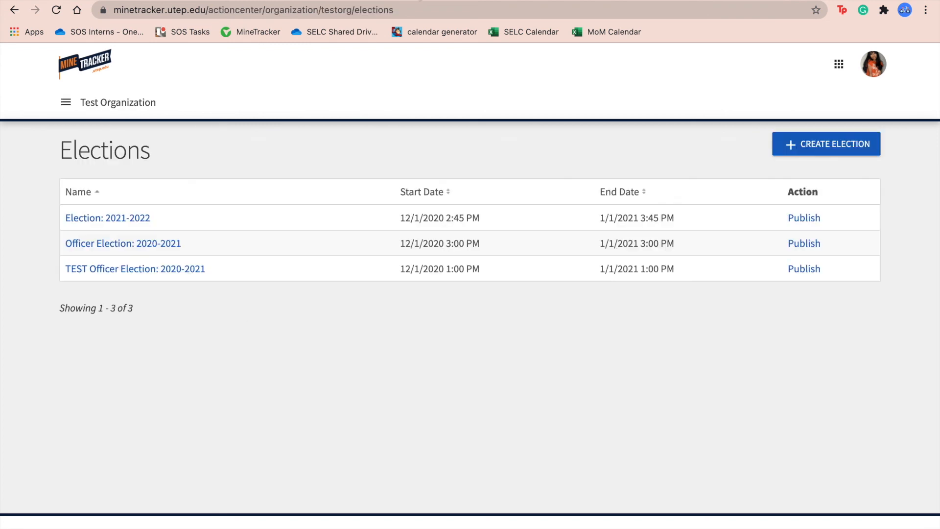
Step: Reopen "Election: 2021-2022" from the elections list and expand its ballot results to check the recorded vote
left_click(124, 223)
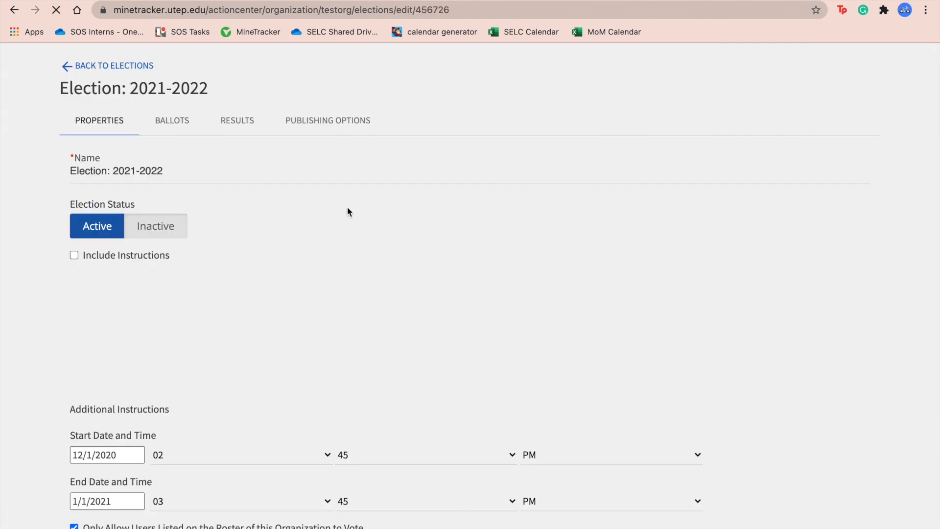
left_click(238, 201)
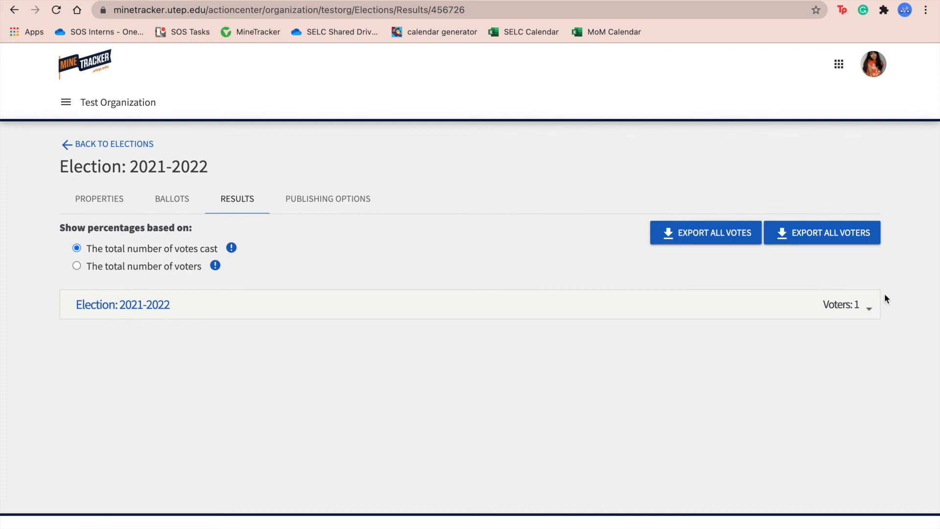
left_click(871, 313)
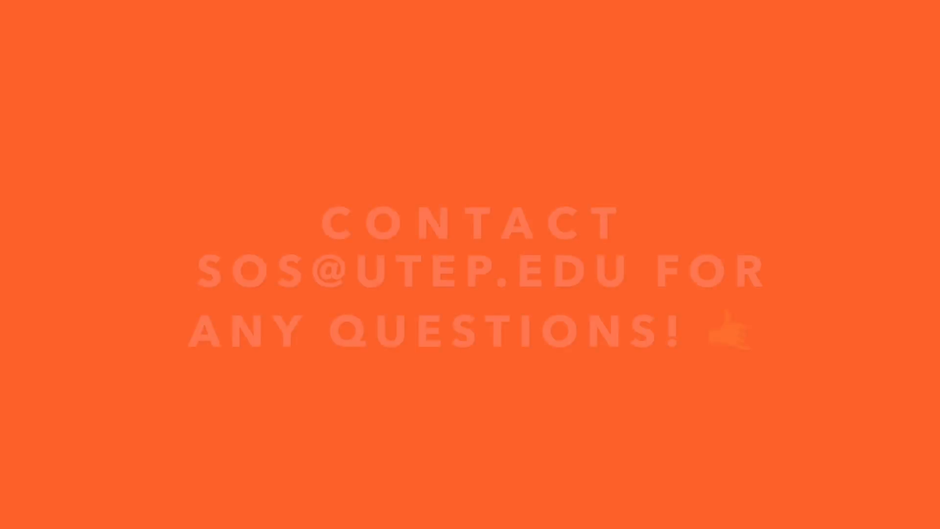